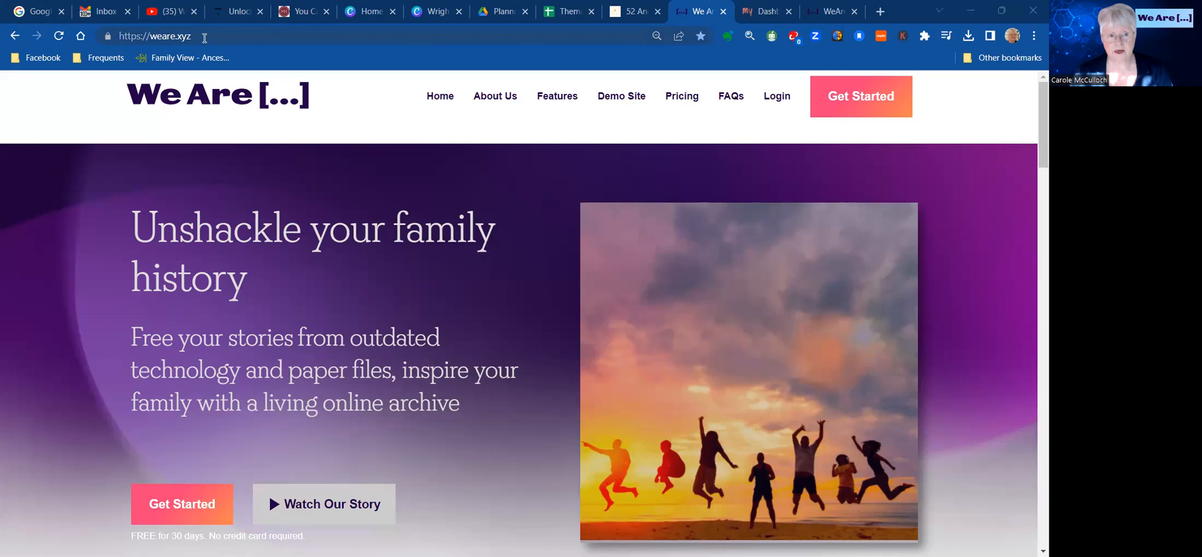
- Start a new tree in the We Are tree manager and choose a private archive for it
left_click(204, 37)
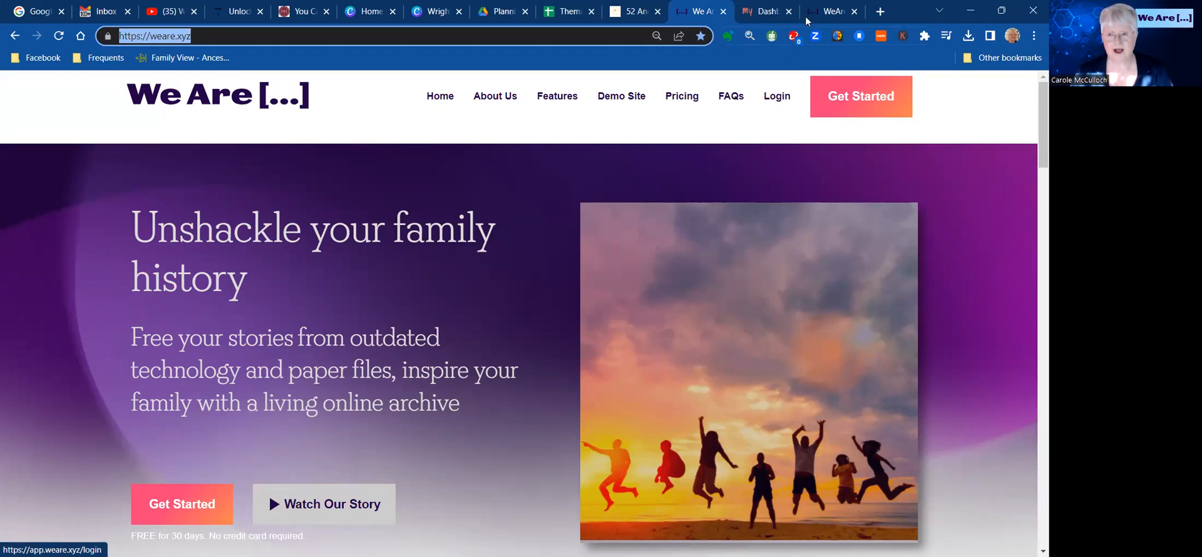
left_click(826, 14)
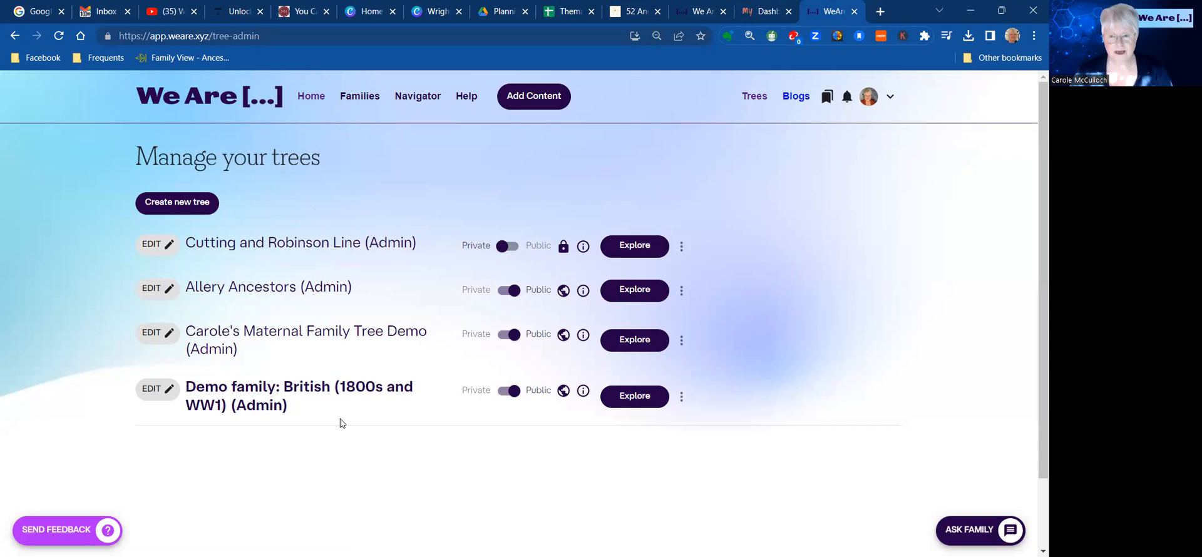
left_click(168, 208)
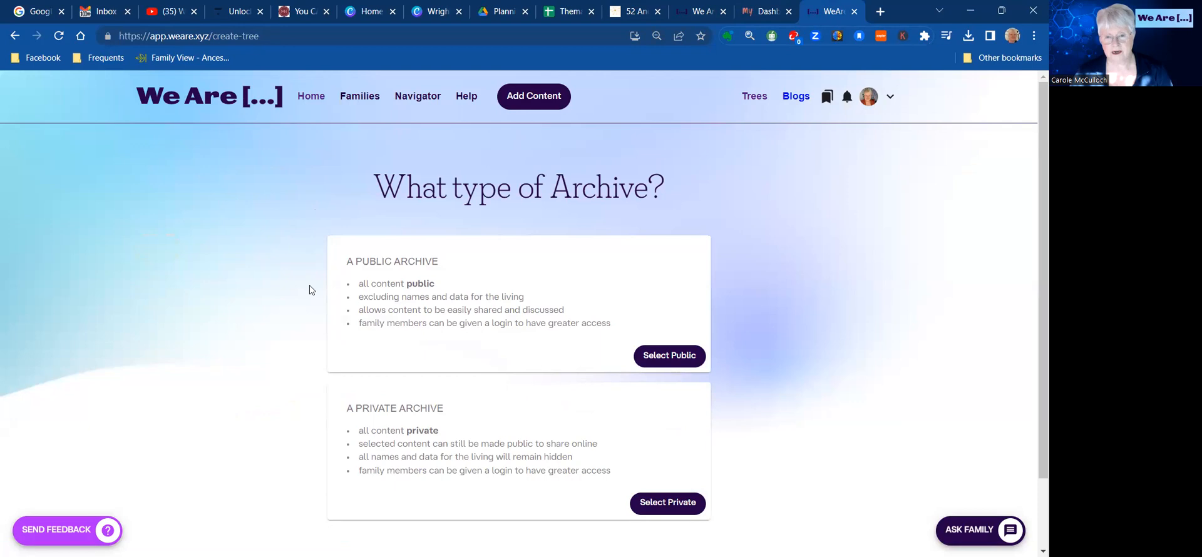
left_click(671, 506)
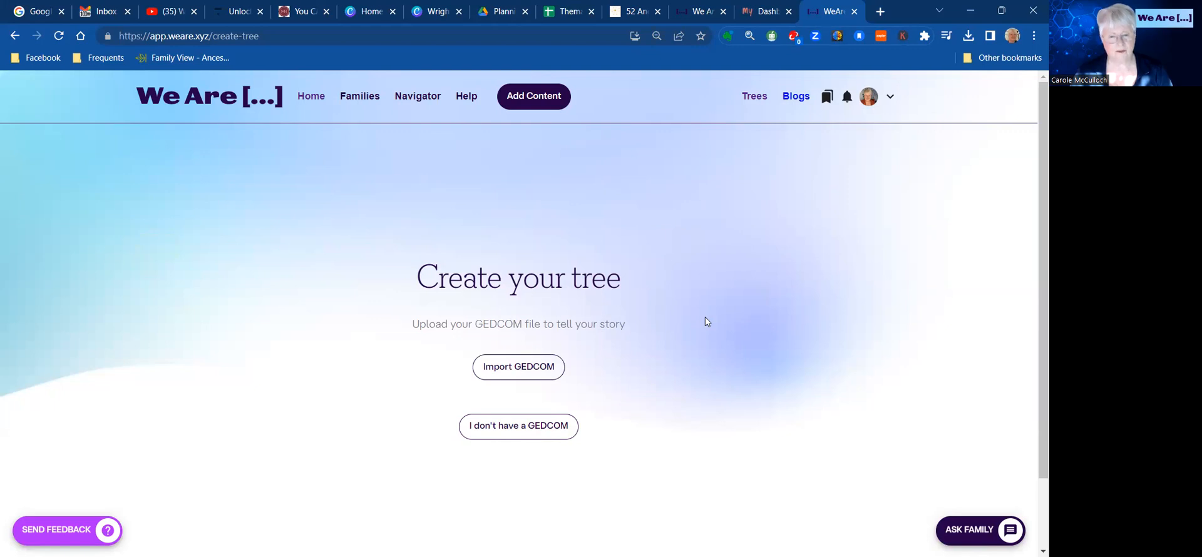
- Locate the McCulloch Family Tree 2022 GEDCOM export on Findmypast, and import that file into the new We Are tree
left_click(763, 13)
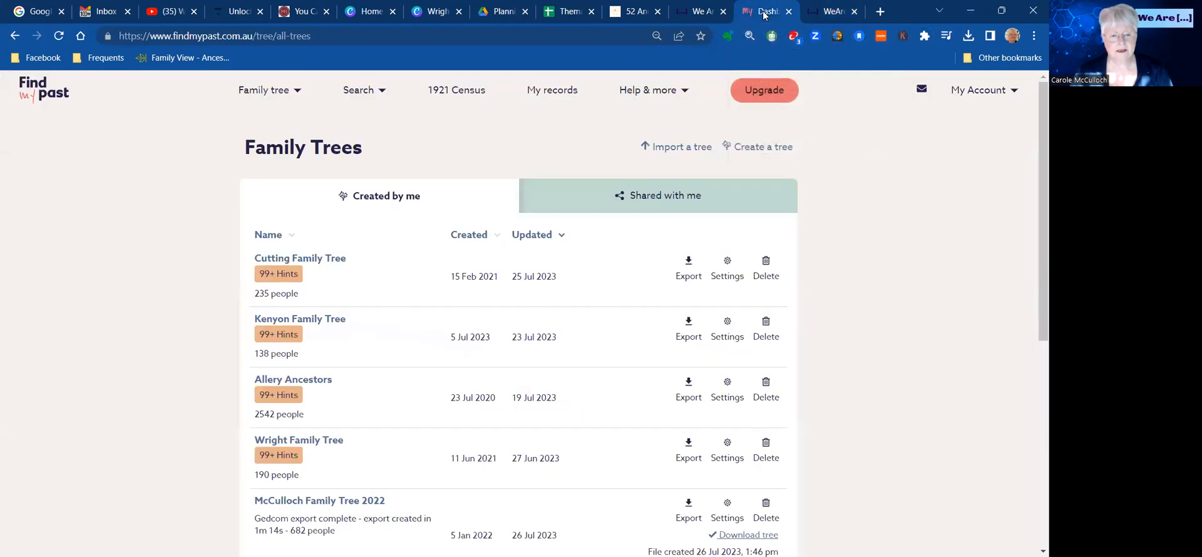
scroll(847, 307, "down", 1)
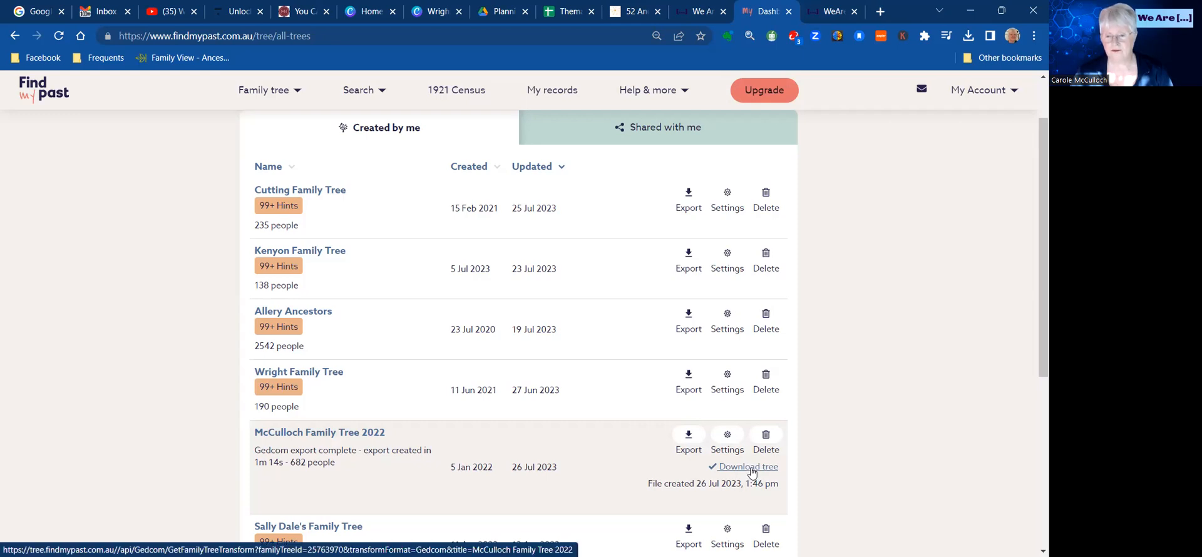
left_click(826, 13)
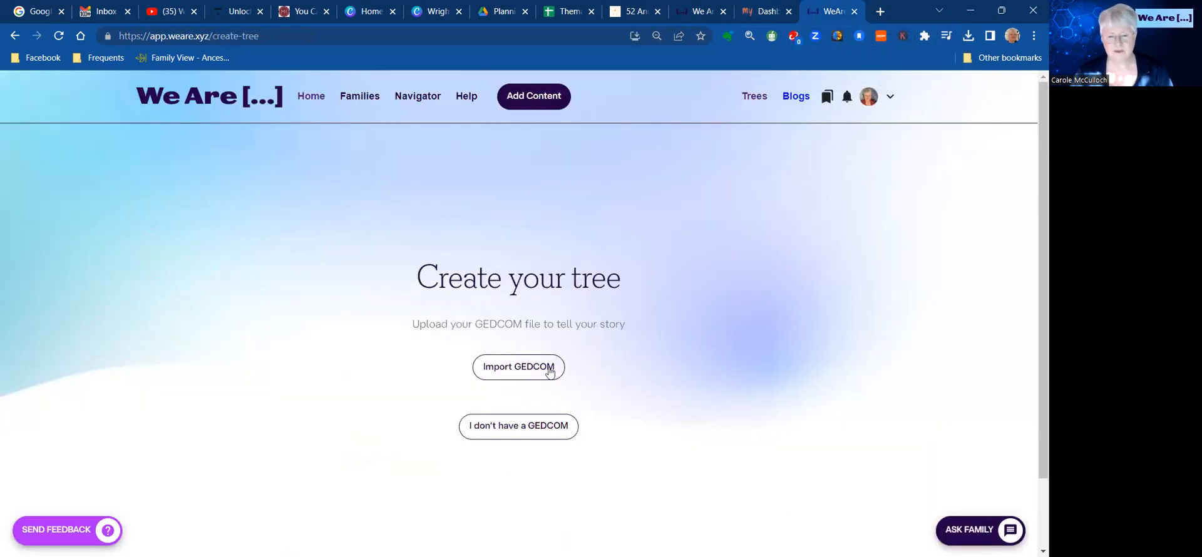
left_click(521, 369)
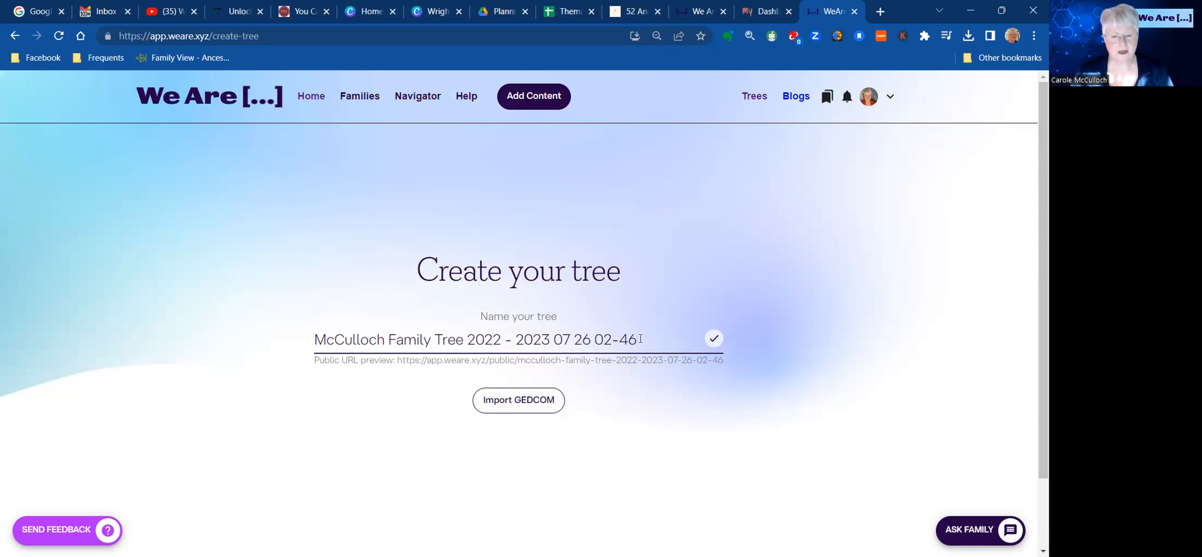
- Rename the new tree "McCulloch Family Tree Demo" and run the GEDCOM import
left_click_drag(637, 339, 468, 339)
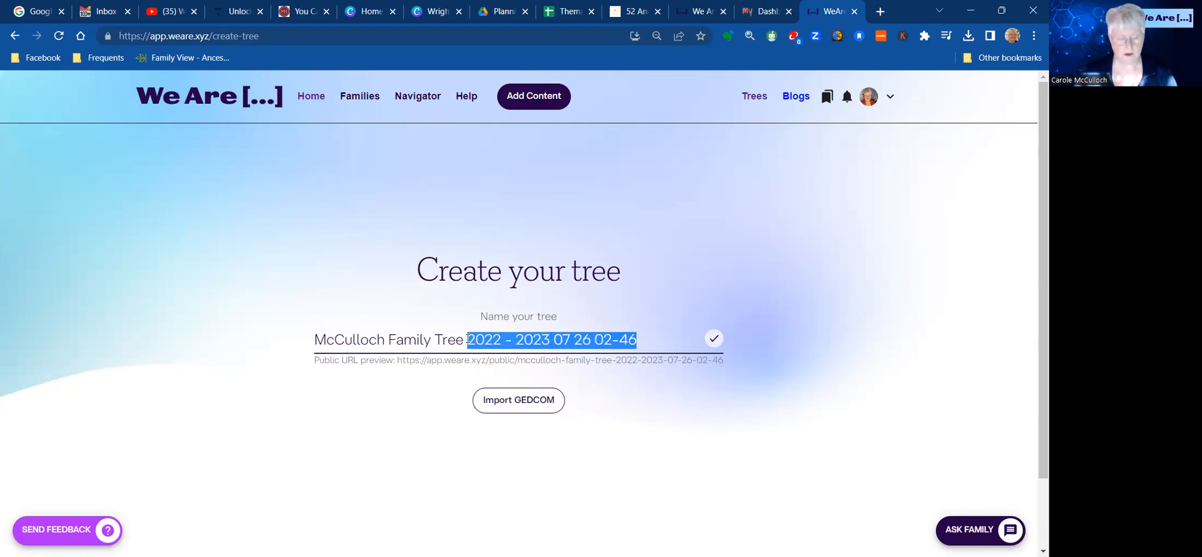
type("Demo")
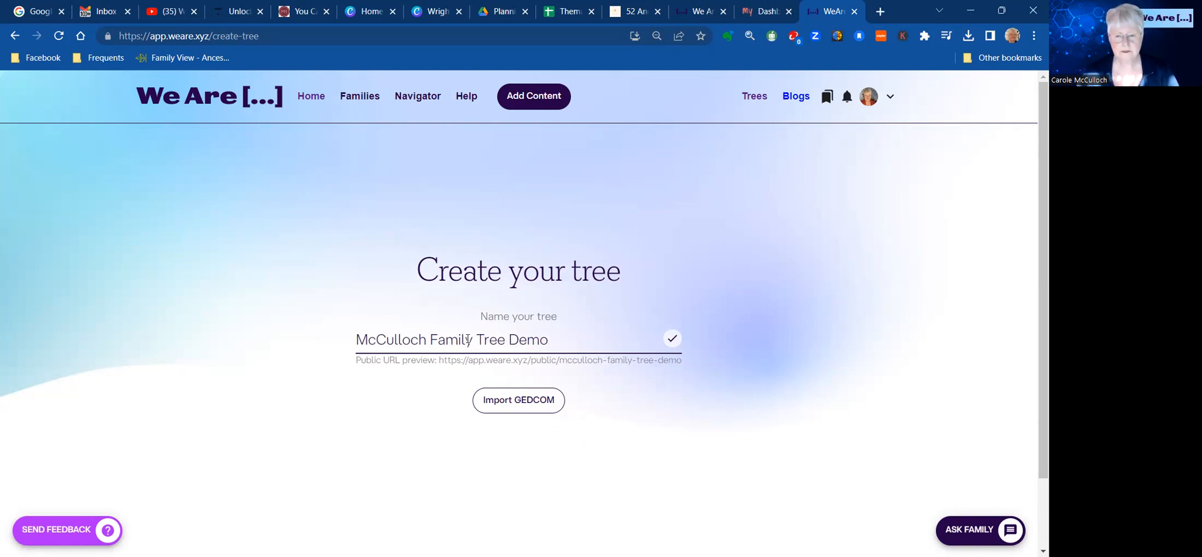
left_click(672, 341)
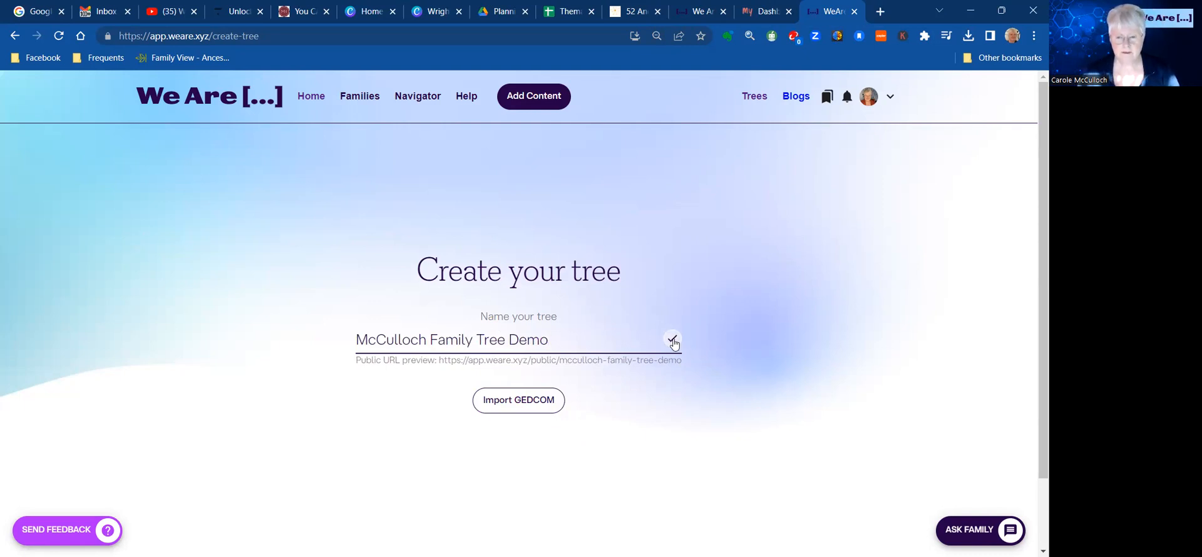
left_click(515, 402)
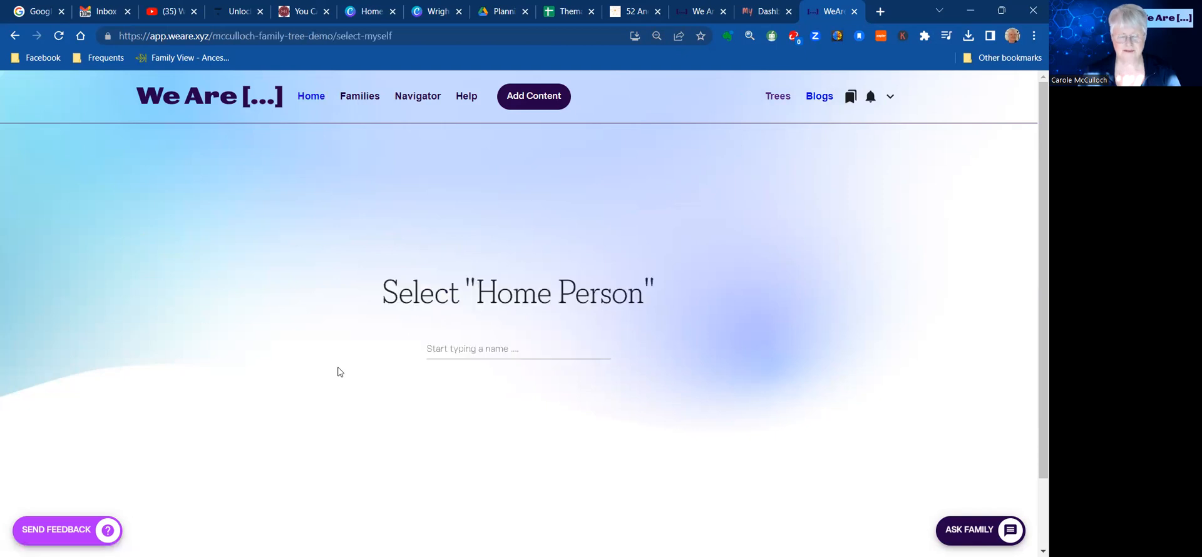
- Find the relative by first name, set him as Home Person with "The selected person is me" unticked, and confirm
left_click(444, 351)
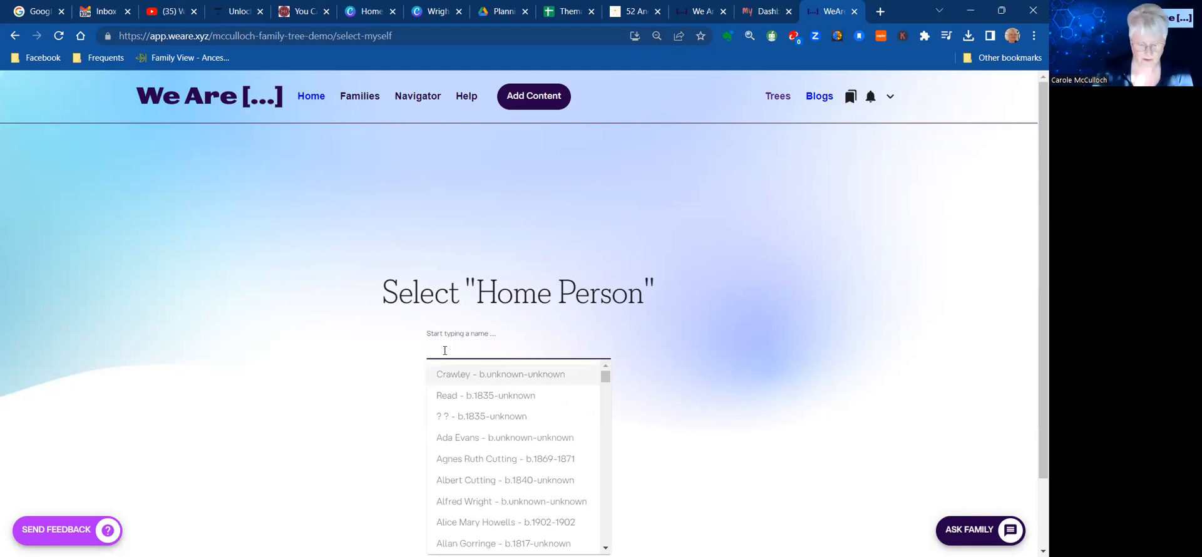
type("Alex")
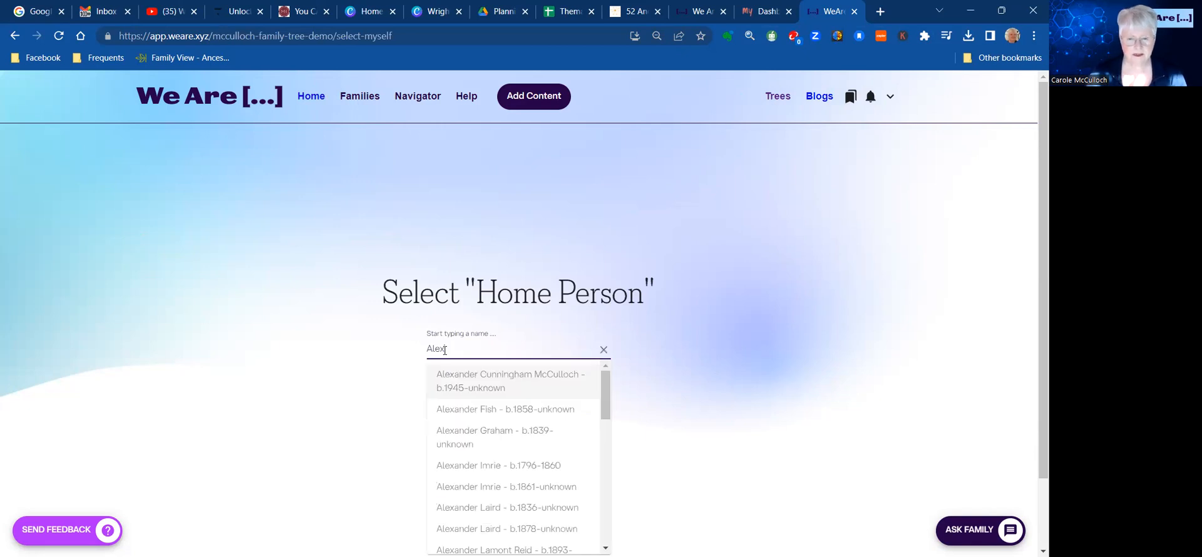
left_click(472, 376)
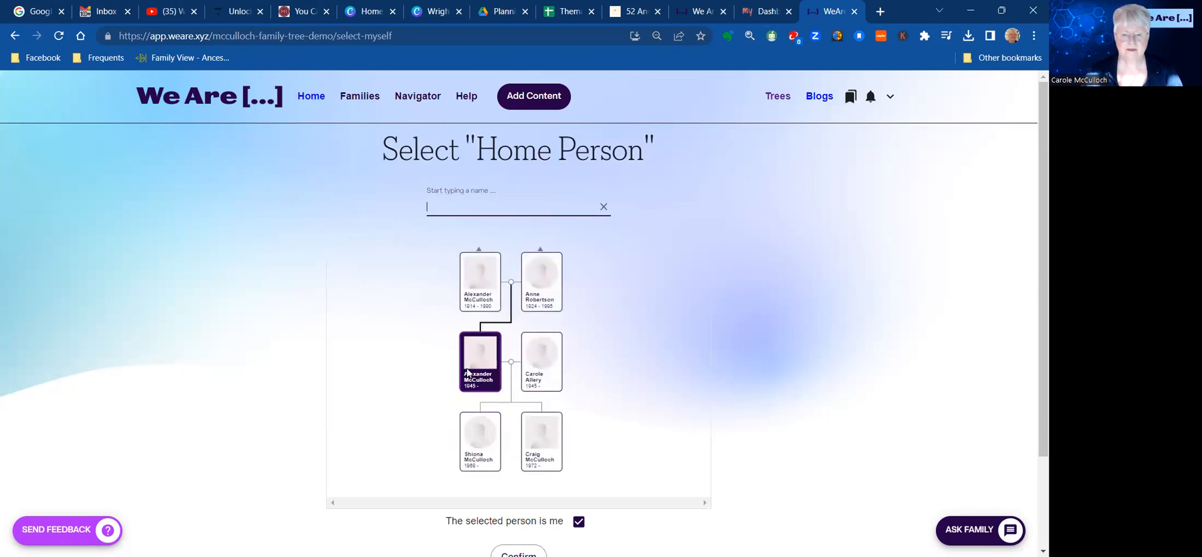
scroll(741, 349, "down", 2)
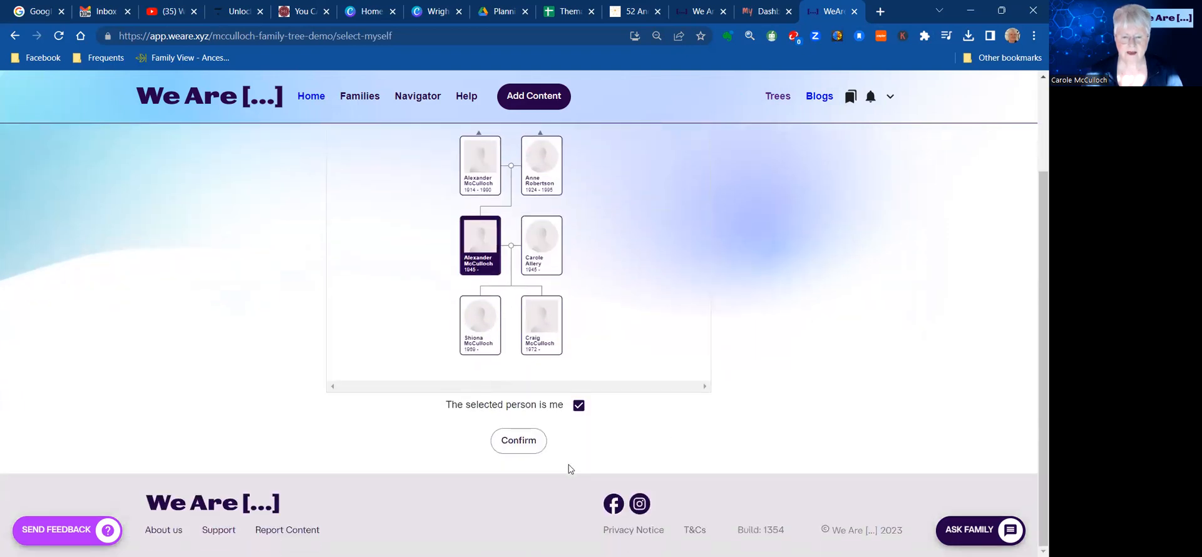
left_click(579, 406)
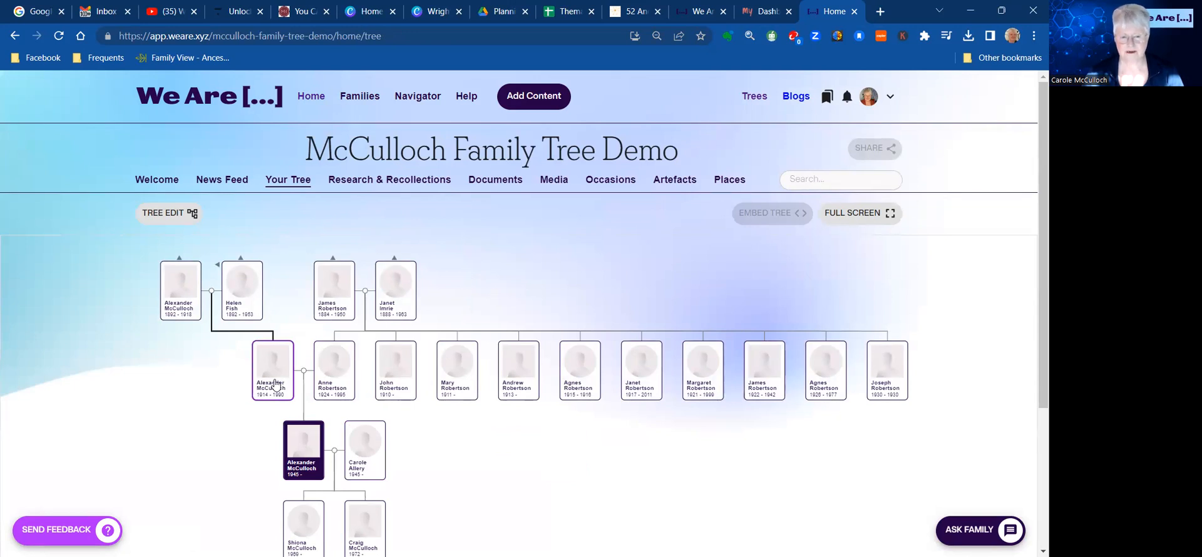
- Explore the trees of the home person's paternal grandfather and that man's mother, and return to the home tree
left_click(179, 296)
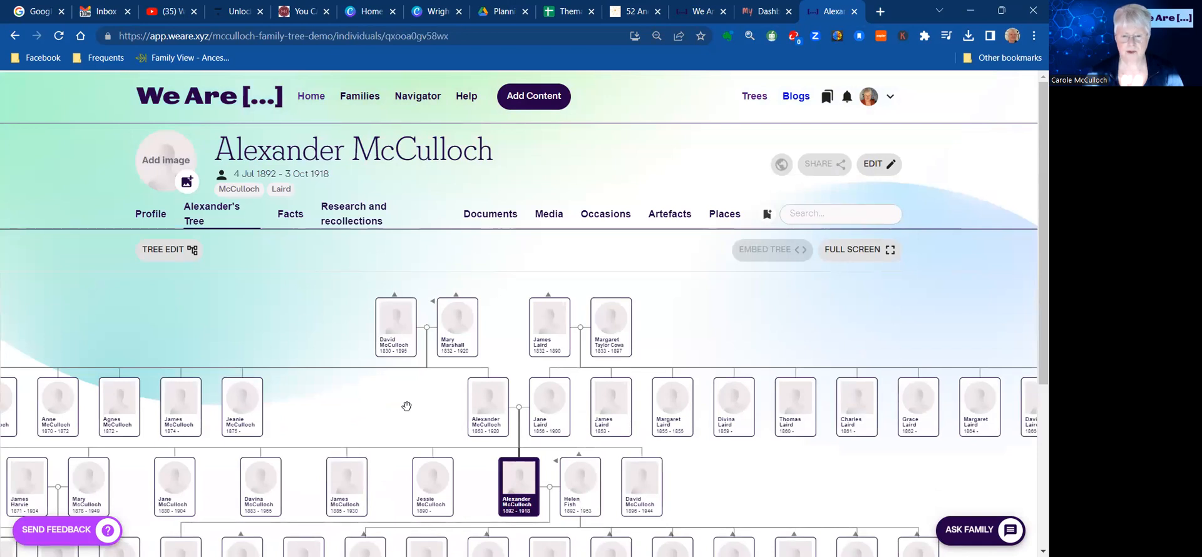
left_click_drag(407, 406, 419, 374)
left_click(559, 382)
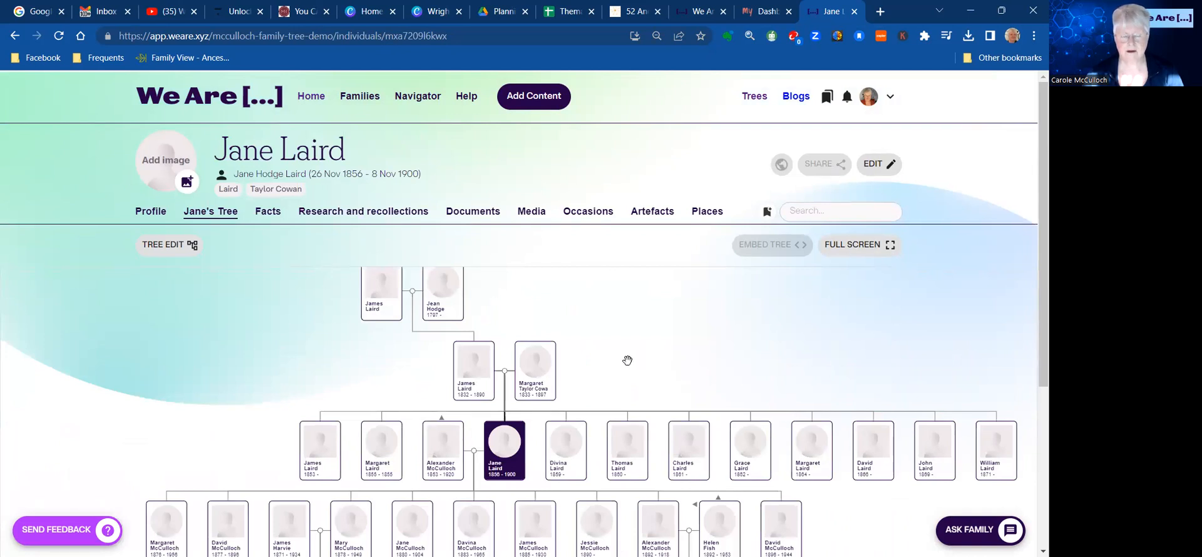
left_click(307, 102)
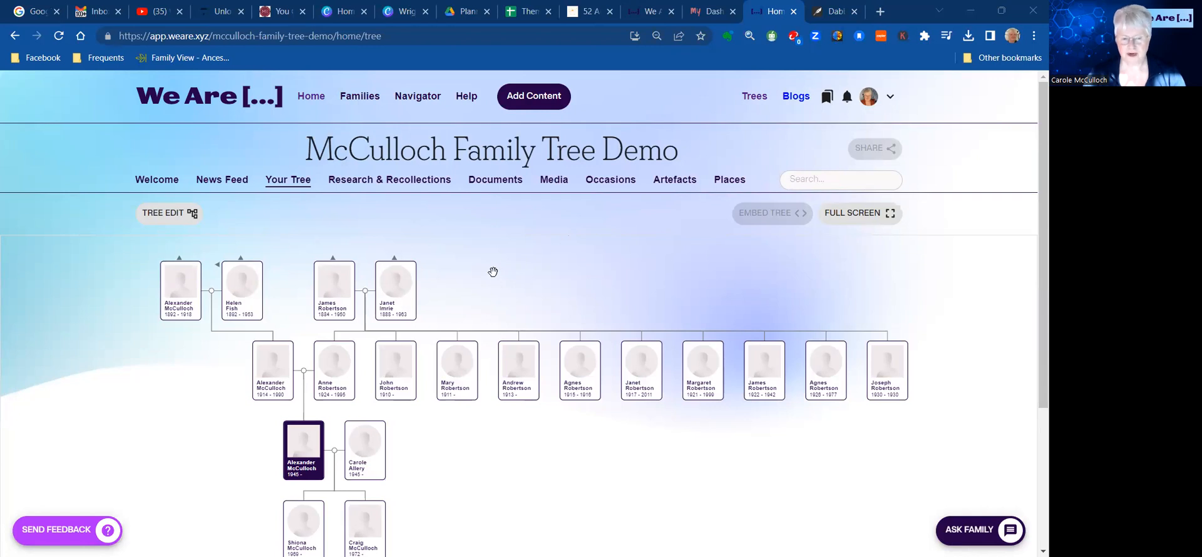
- Open the tree's Welcome page for editing and delete the default "Hi There!" greeting text
left_click(146, 186)
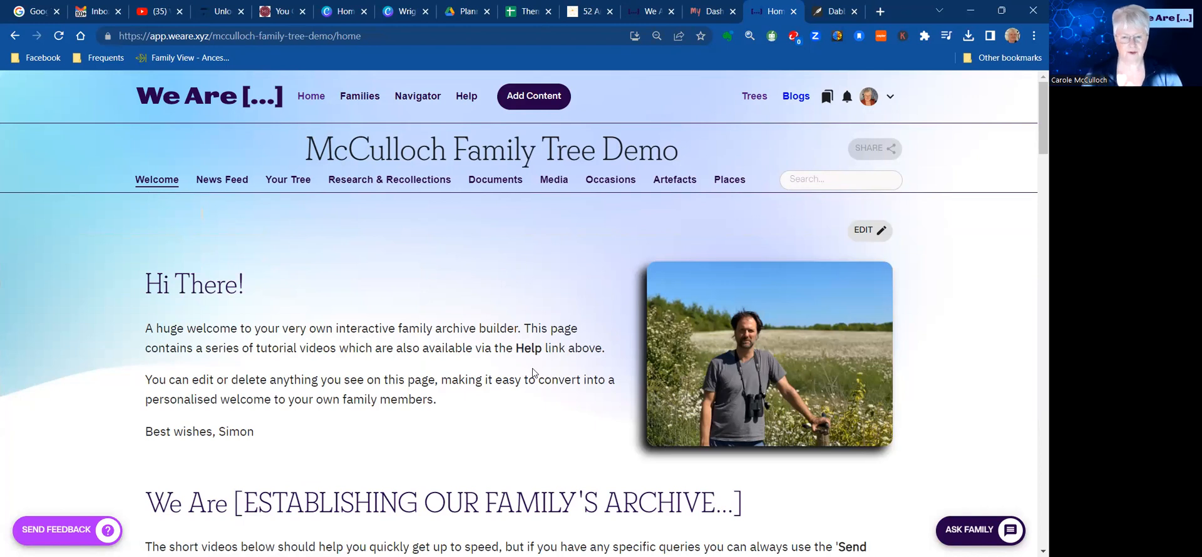
left_click(863, 231)
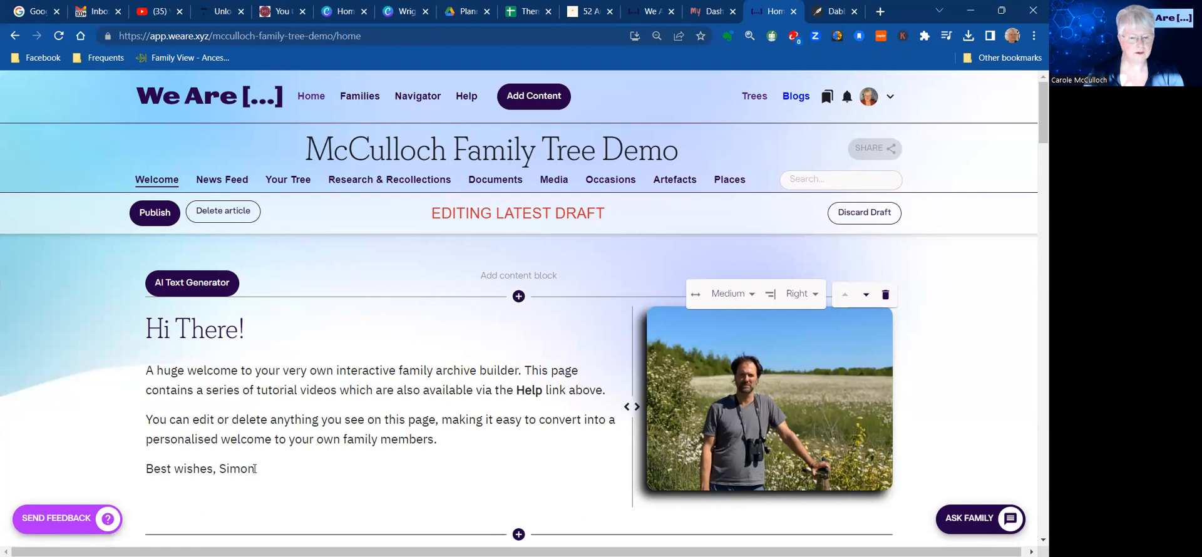
left_click(254, 469)
left_click_drag(255, 468, 143, 335)
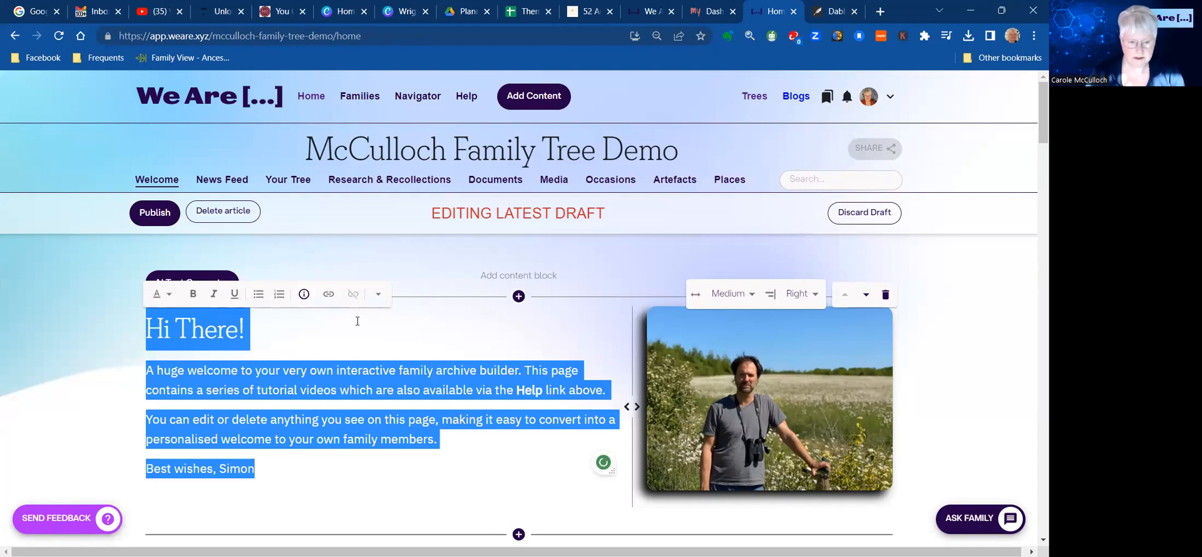
key("Delete")
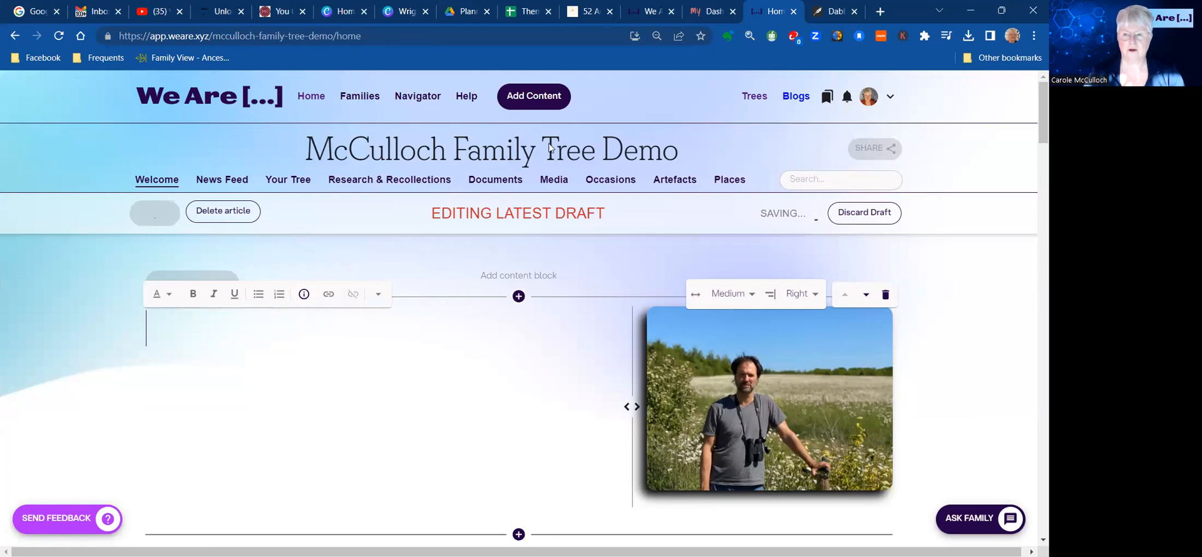
- Paste the preface on the origins of the McCulloch Clans in Scotland from Dabble into the emptied welcome text block
left_click(830, 12)
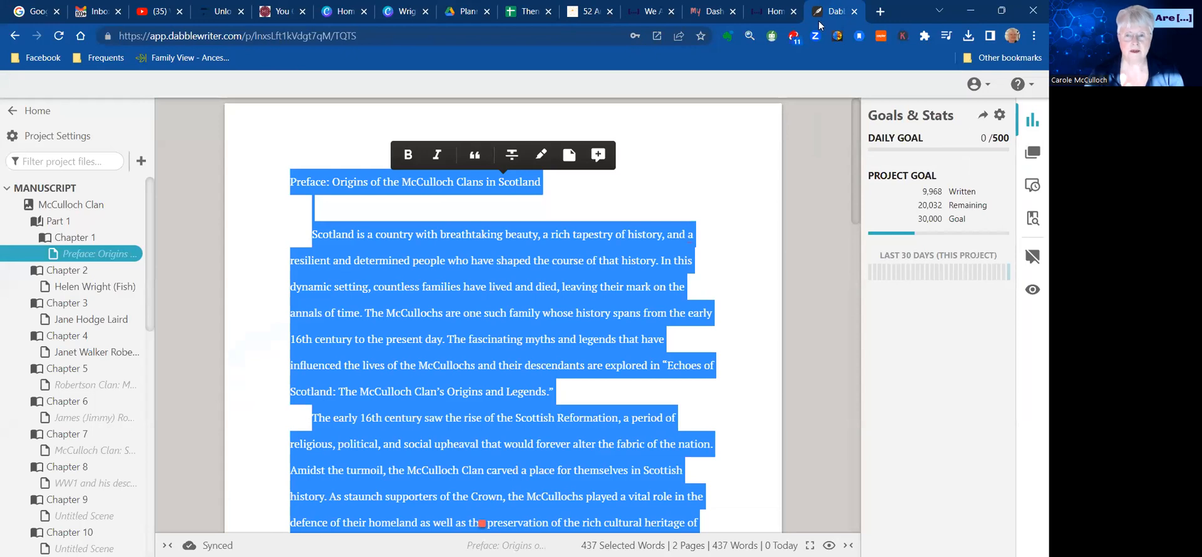
left_click(754, 11)
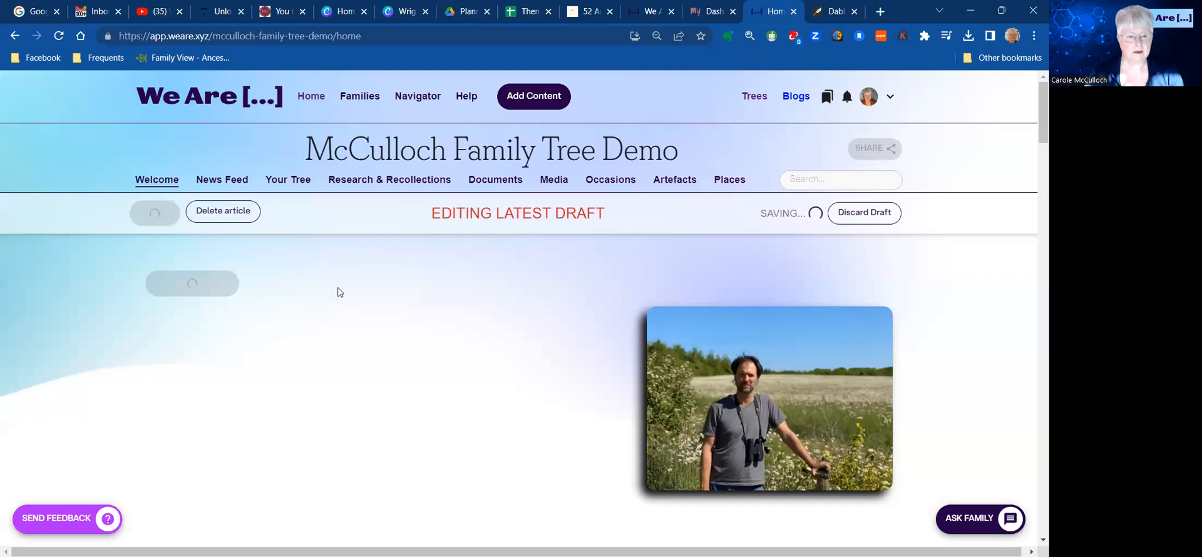
left_click(315, 307)
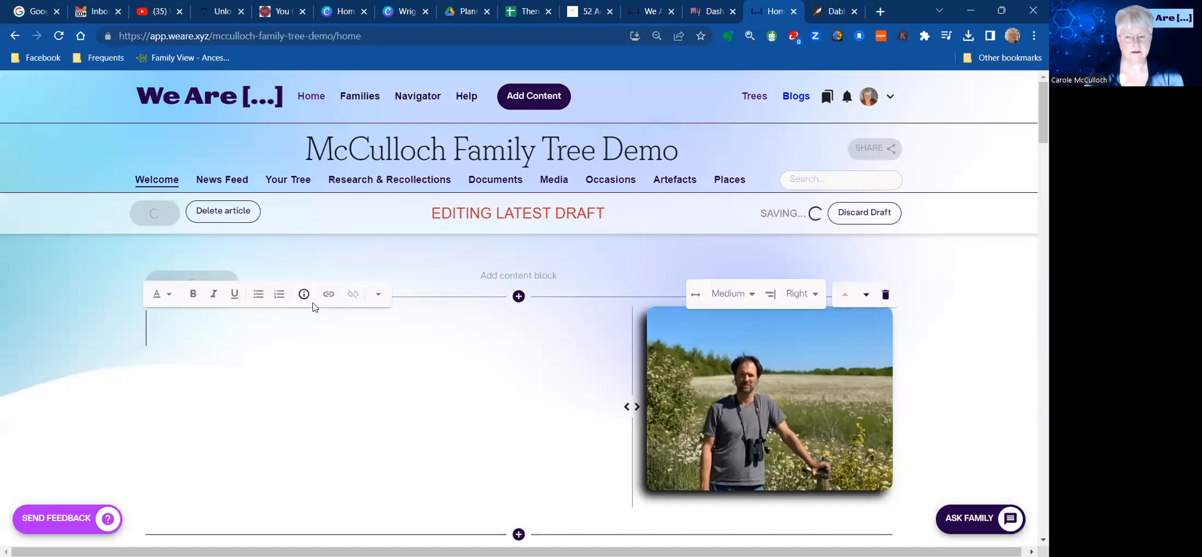
left_click(183, 338)
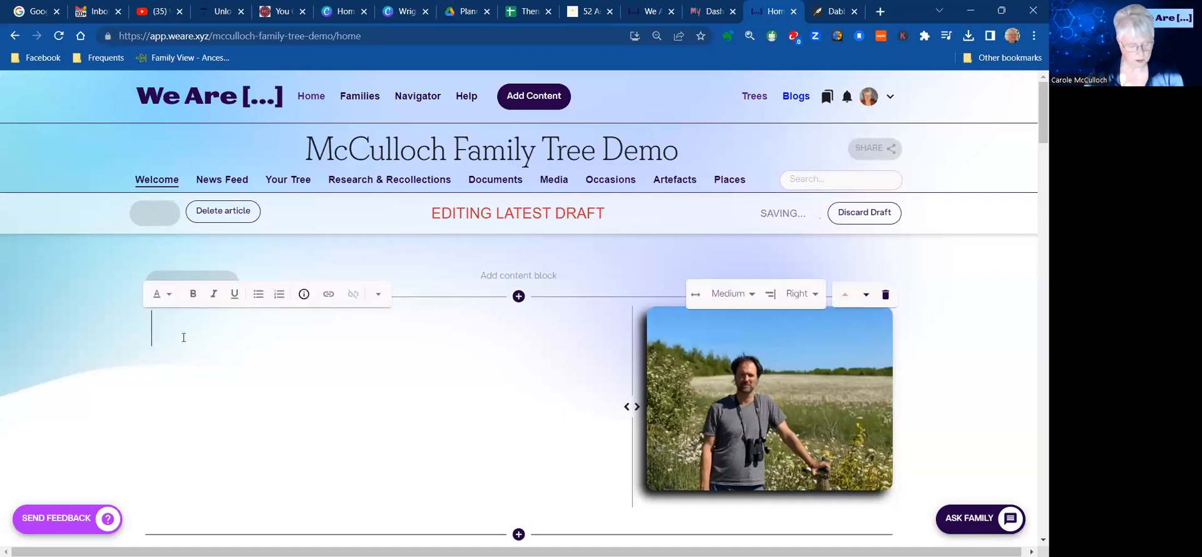
key("ctrl+v")
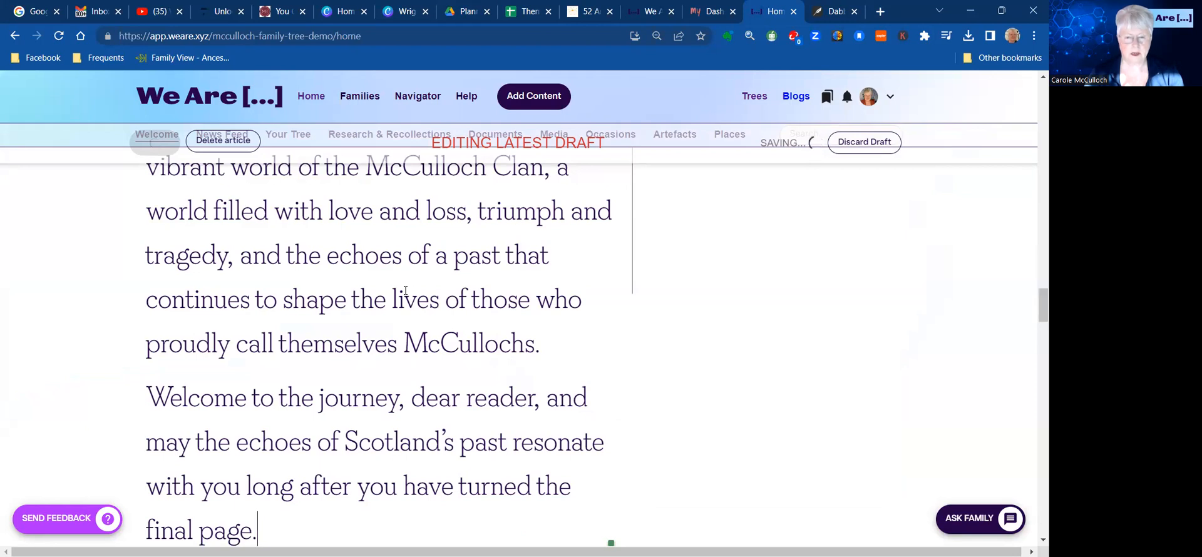
scroll(405, 291, "down", 2)
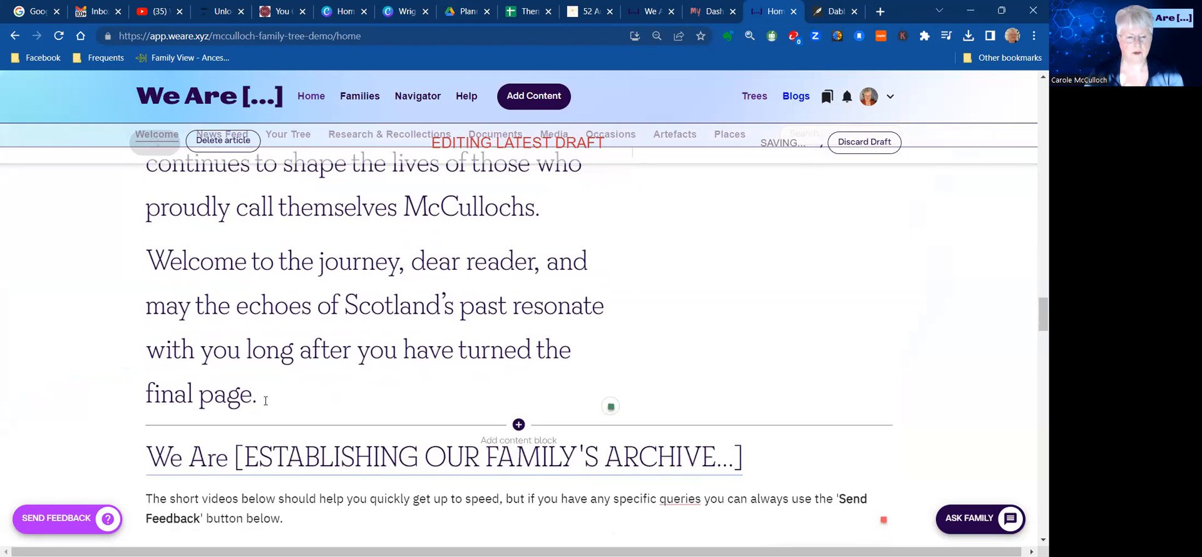
mouse_move(535, 499)
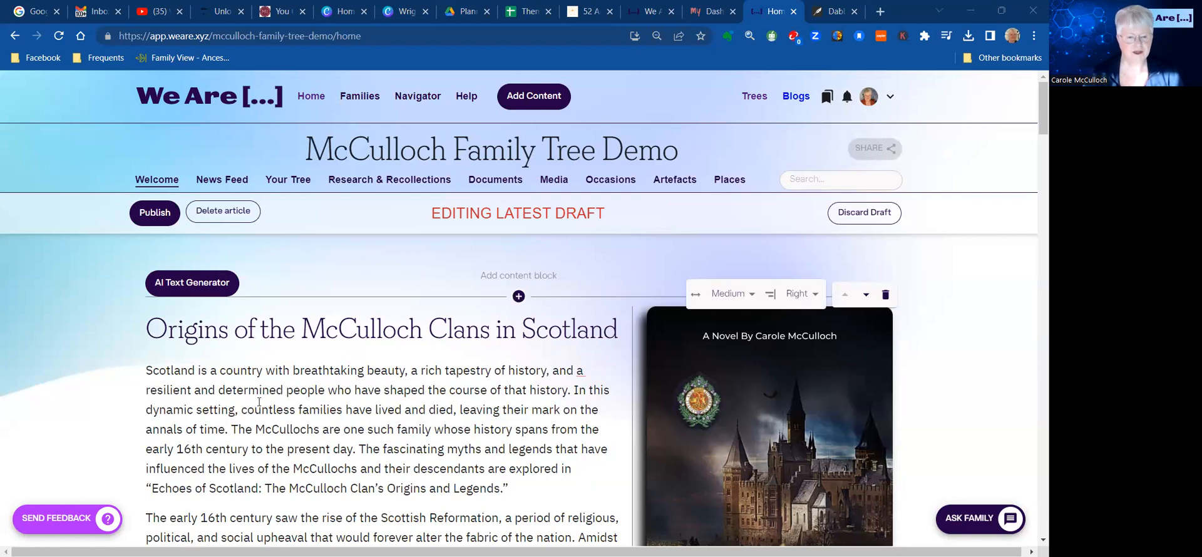
- Review the welcome draft's heading, the book title quoted in its first paragraph and the cover image beside it
left_click_drag(156, 324, 617, 332)
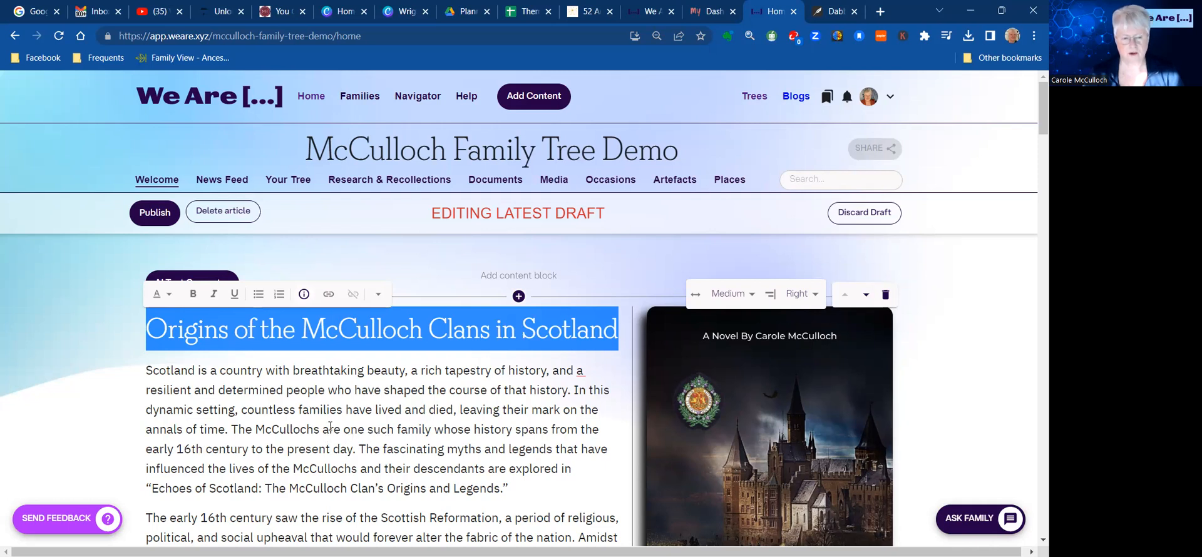
scroll(331, 413, "down", 1)
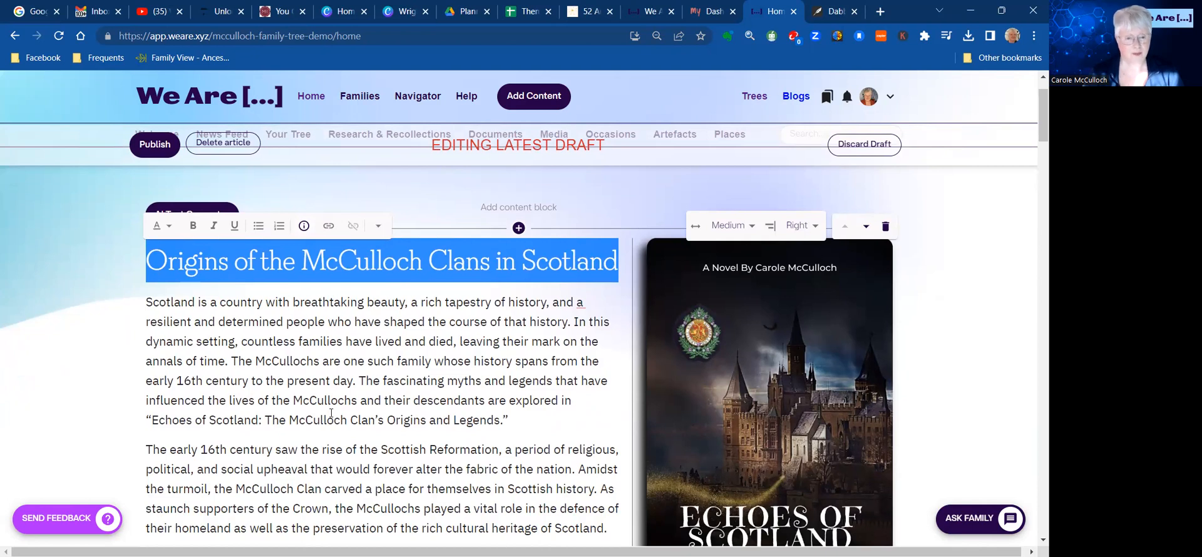
left_click_drag(152, 419, 507, 426)
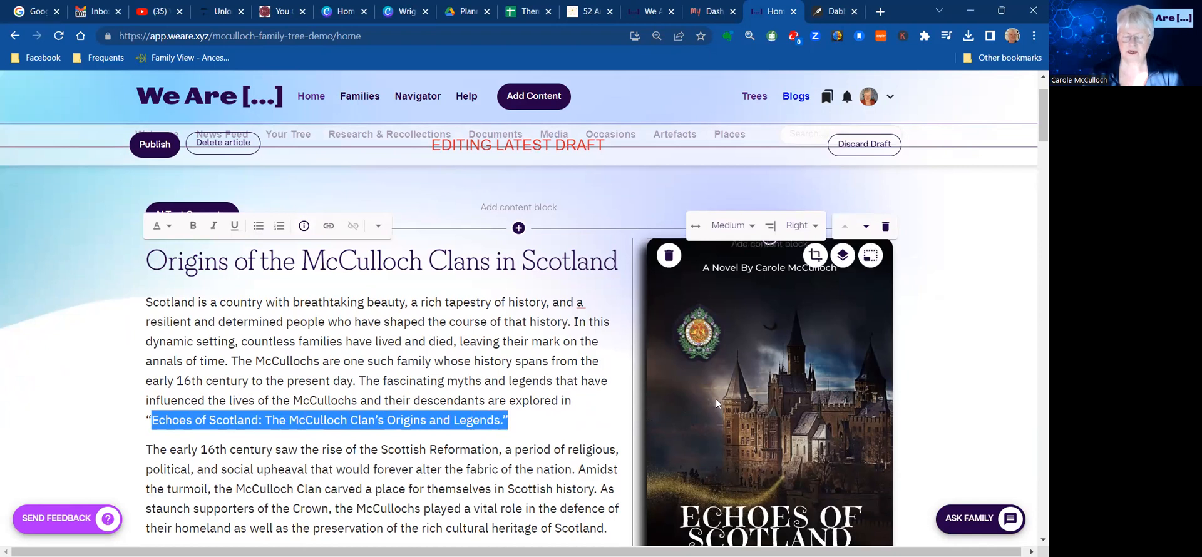
scroll(731, 412, "down", 1)
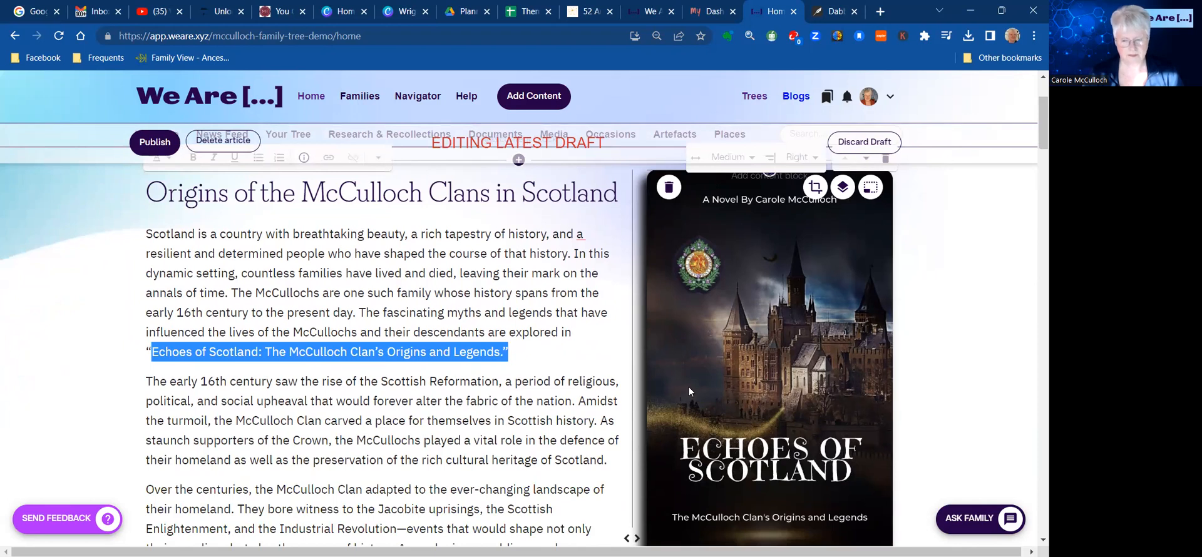
- Read through the rest of the welcome draft, from the preface paragraphs to the default video blocks introducing the archive's Home, Individual and Family sections
scroll(688, 385, "down", 1)
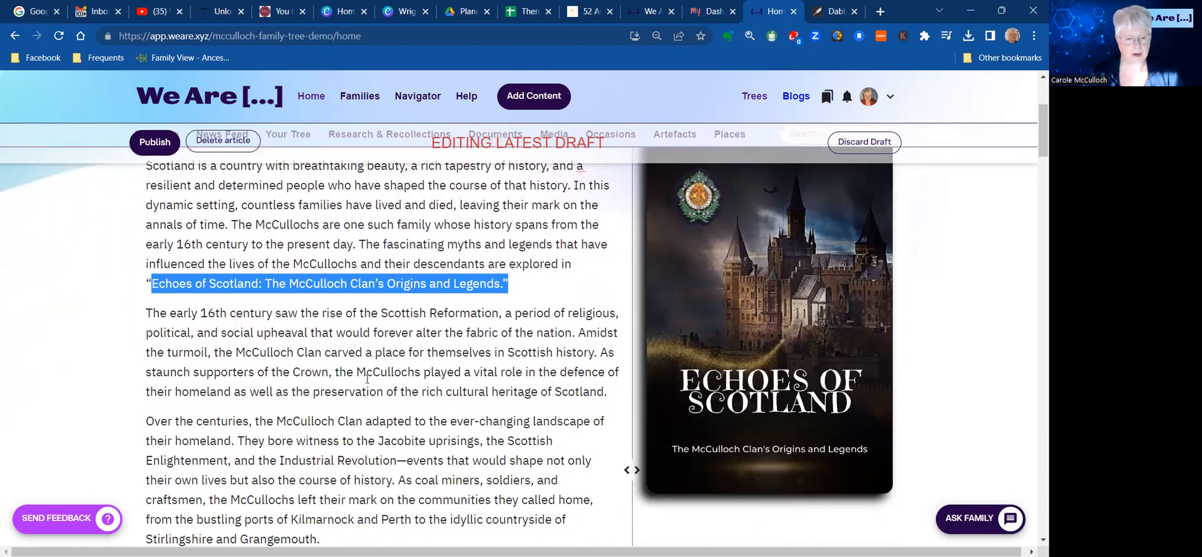
scroll(355, 372, "down", 3)
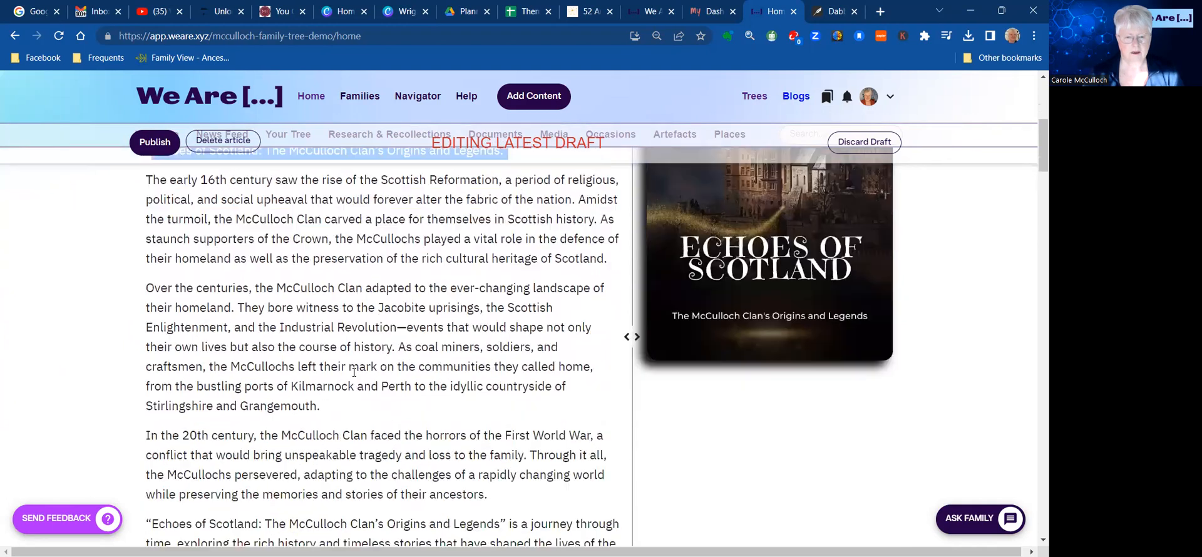
scroll(355, 372, "down", 3)
scroll(354, 372, "down", 4)
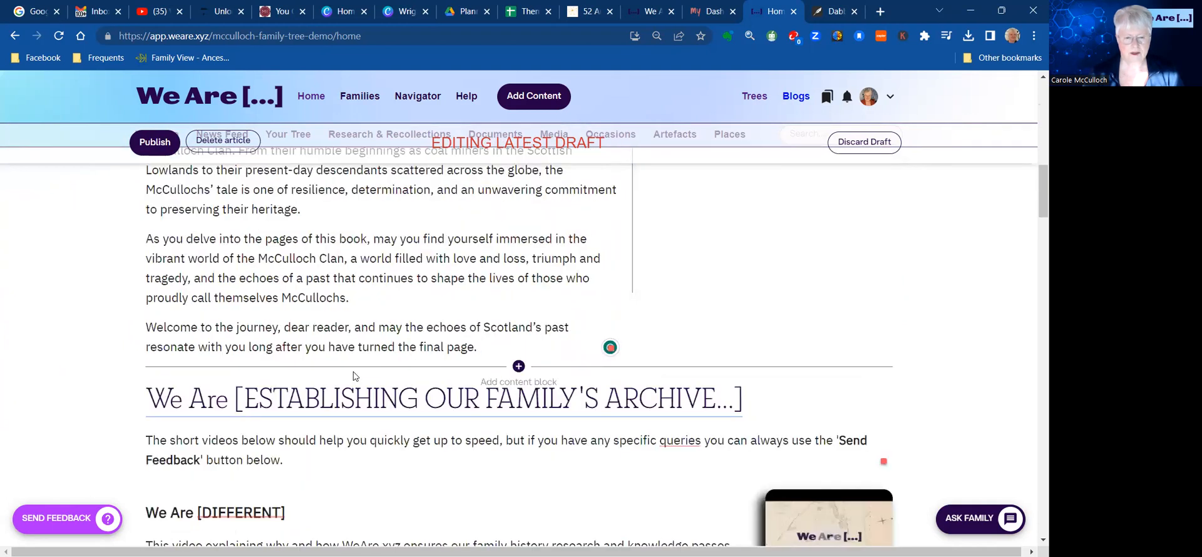
scroll(353, 373, "down", 1)
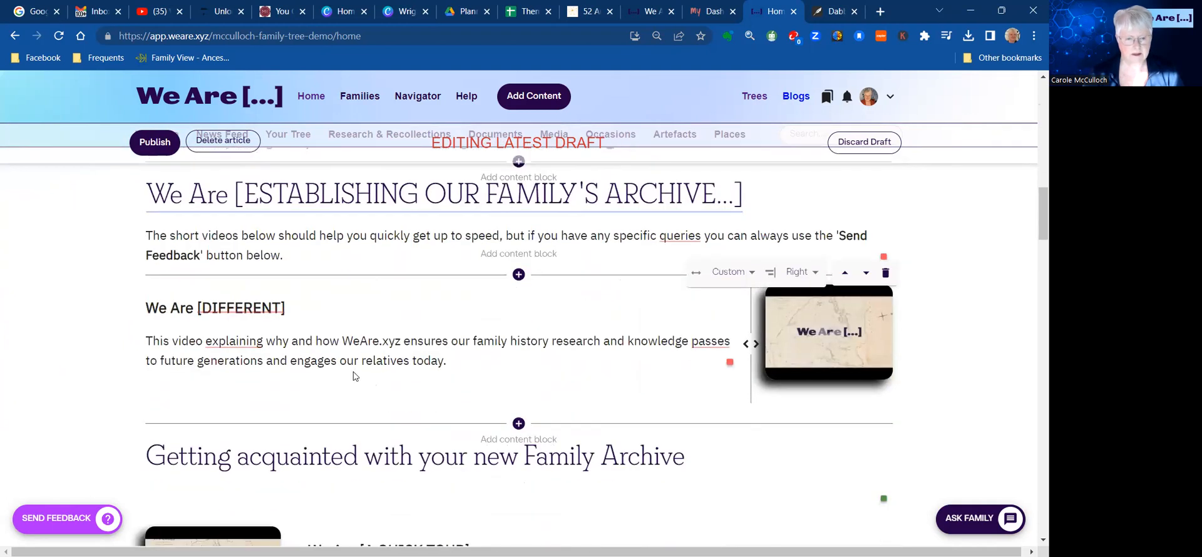
scroll(353, 373, "up", 1)
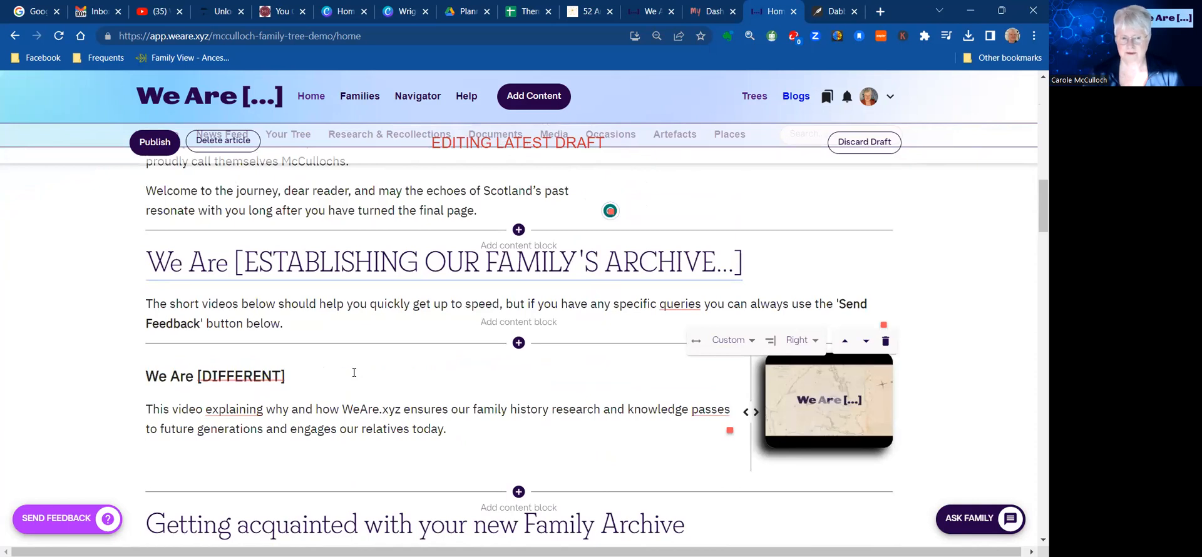
scroll(354, 372, "down", 3)
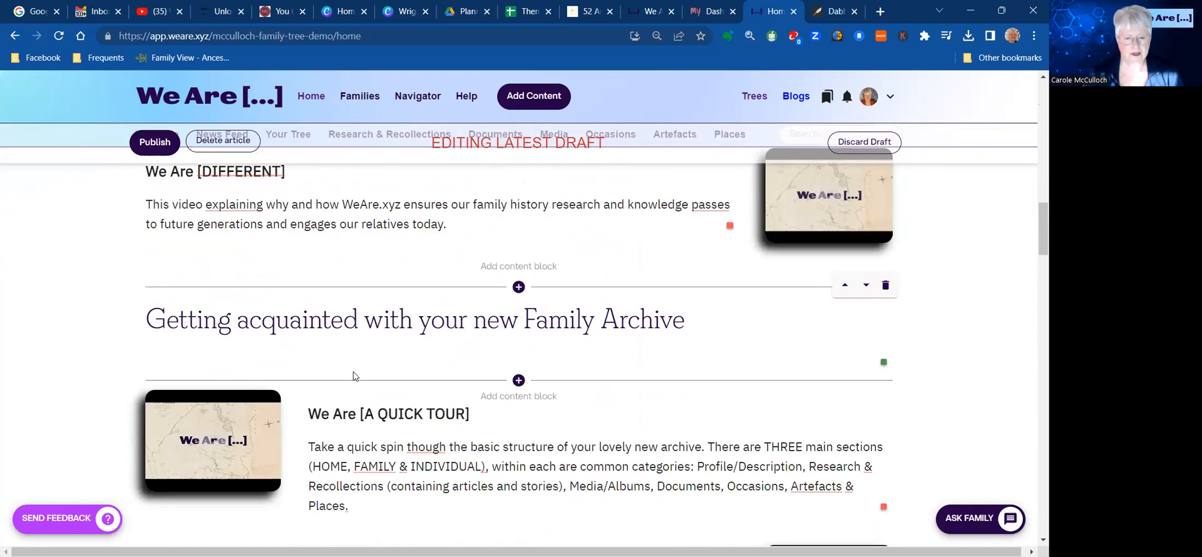
scroll(353, 376, "down", 2)
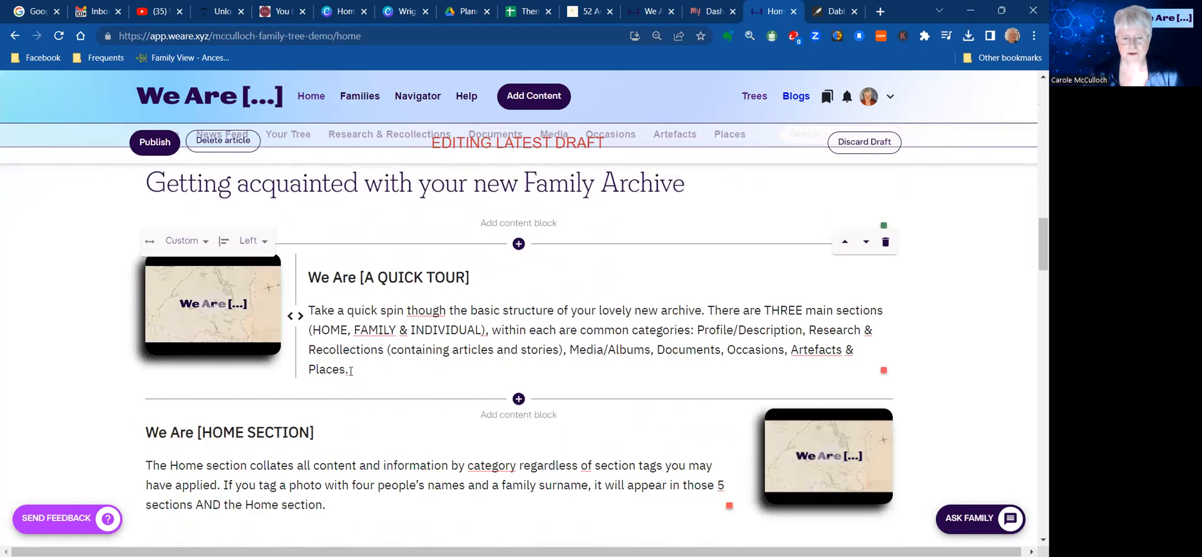
scroll(351, 370, "down", 3)
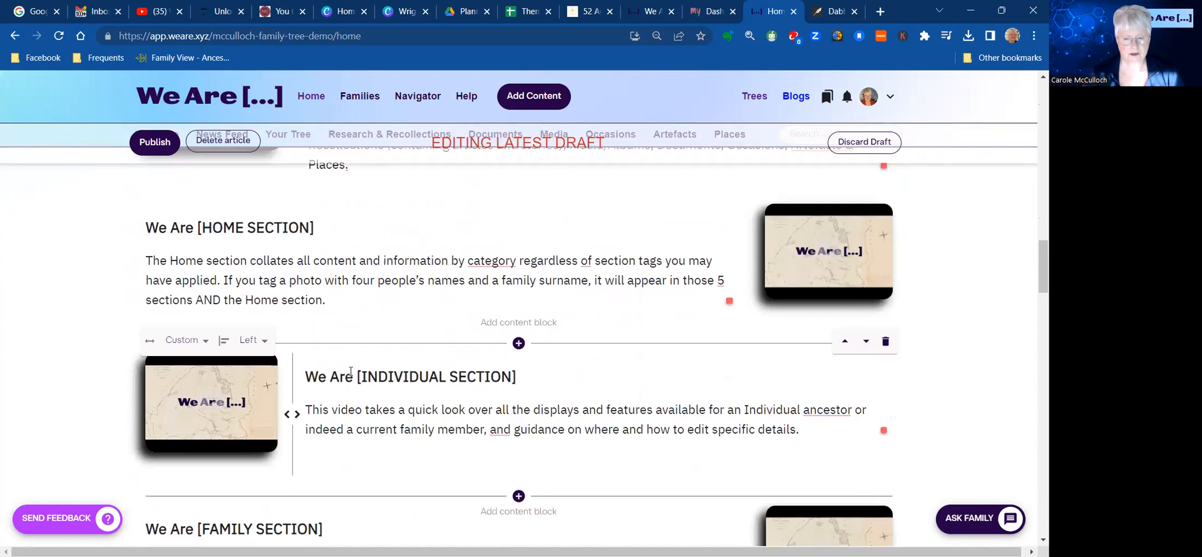
- Publish the edited Welcome page draft of the McCulloch Family Tree Demo
scroll(350, 370, "up", 10)
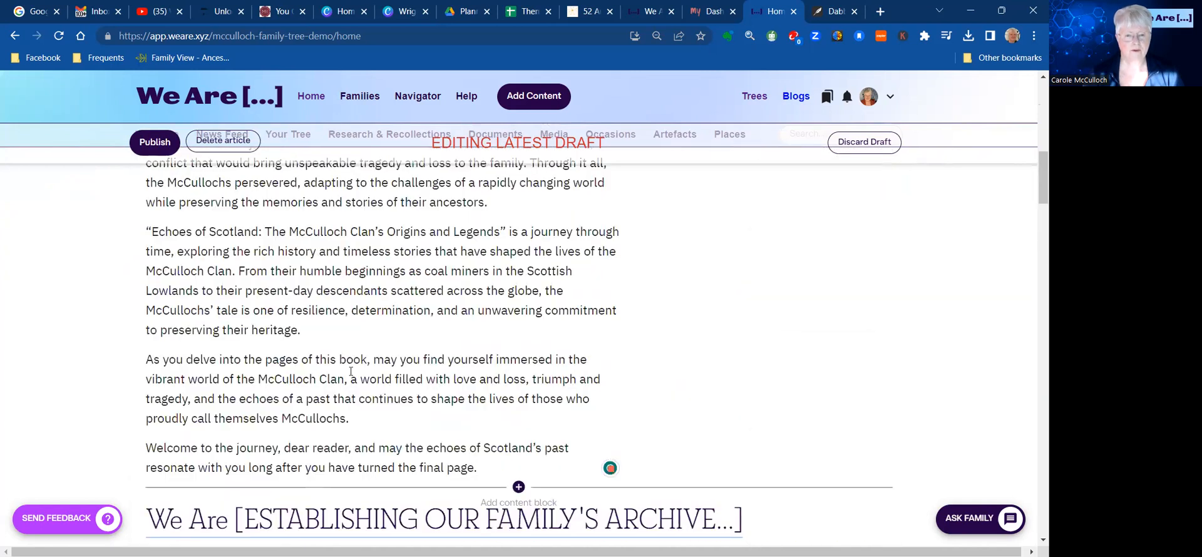
scroll(351, 371, "up", 5)
scroll(351, 371, "up", 2)
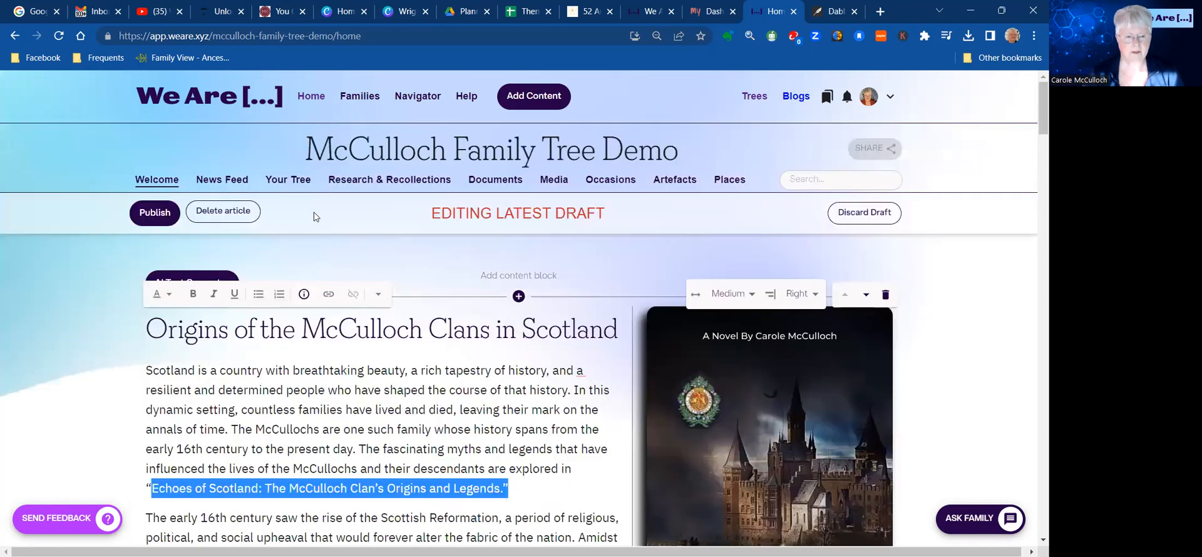
left_click(152, 214)
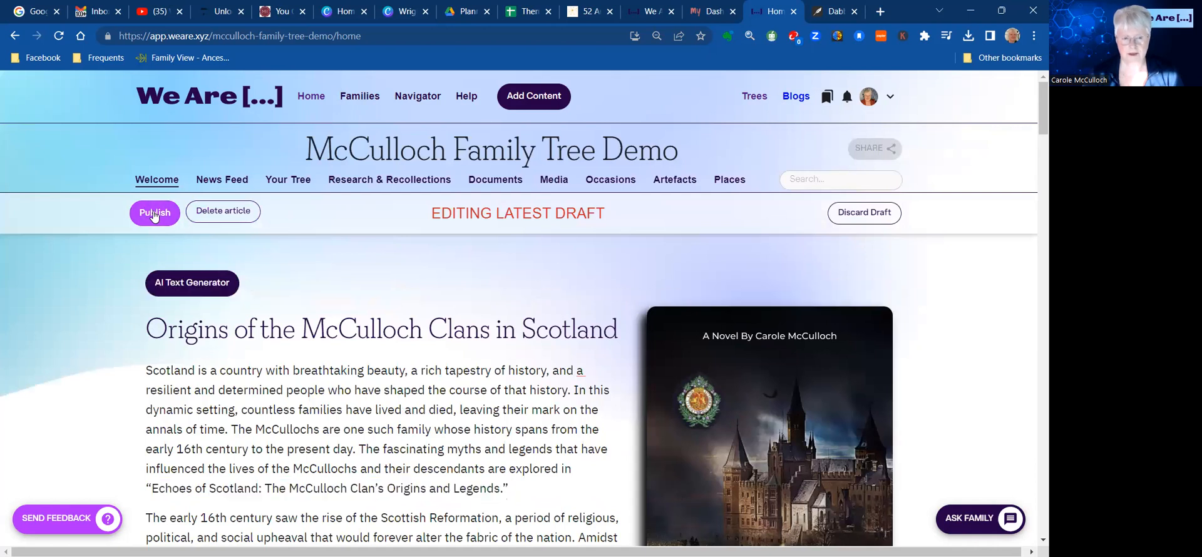
left_click(153, 214)
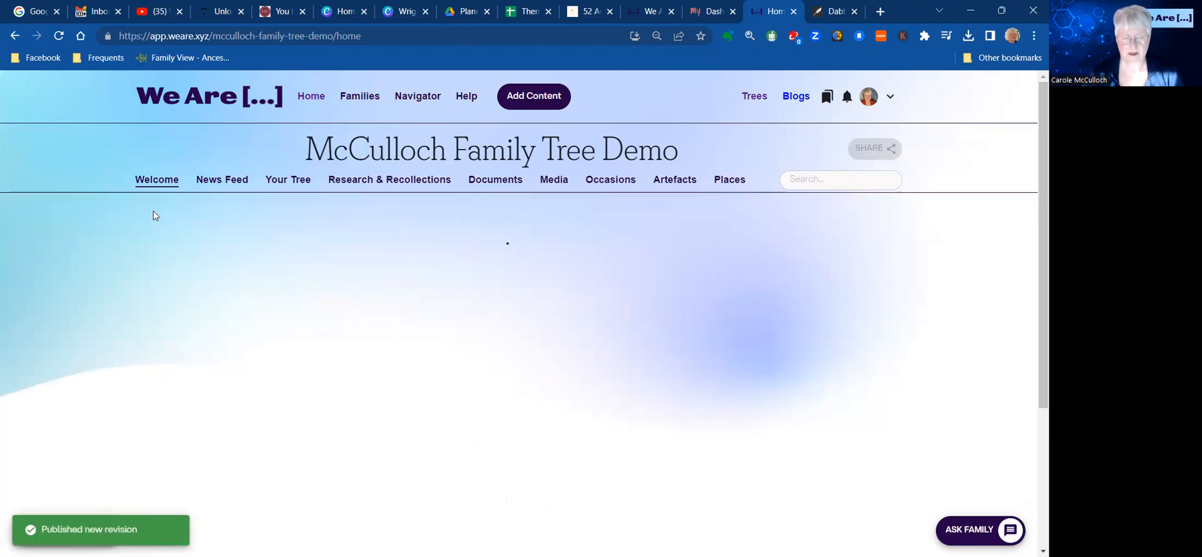